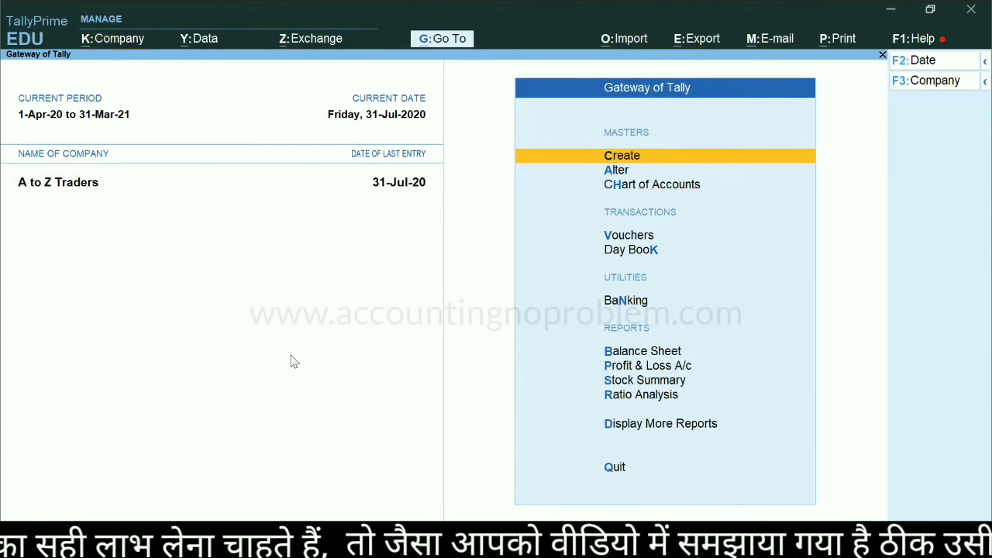
- Start voucher entry for A to Z Traders from the Gateway of Tally
key(v)
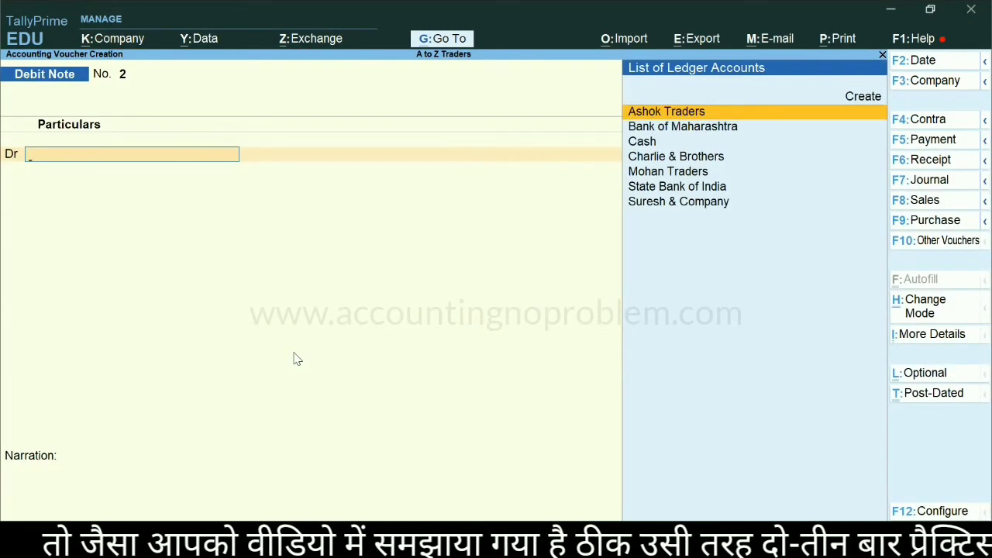
- Change the voucher type to Credit Note
key(alt+F6)
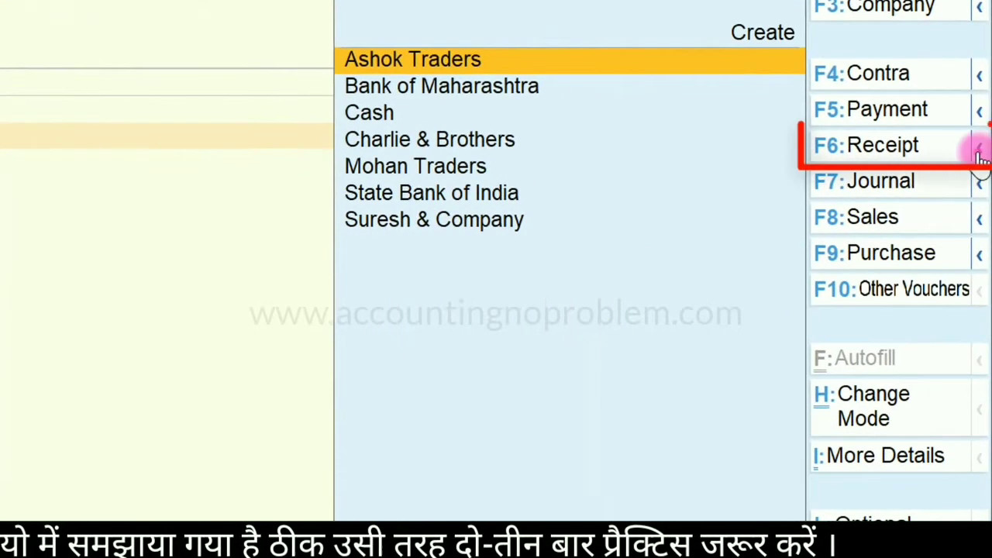
click(984, 156)
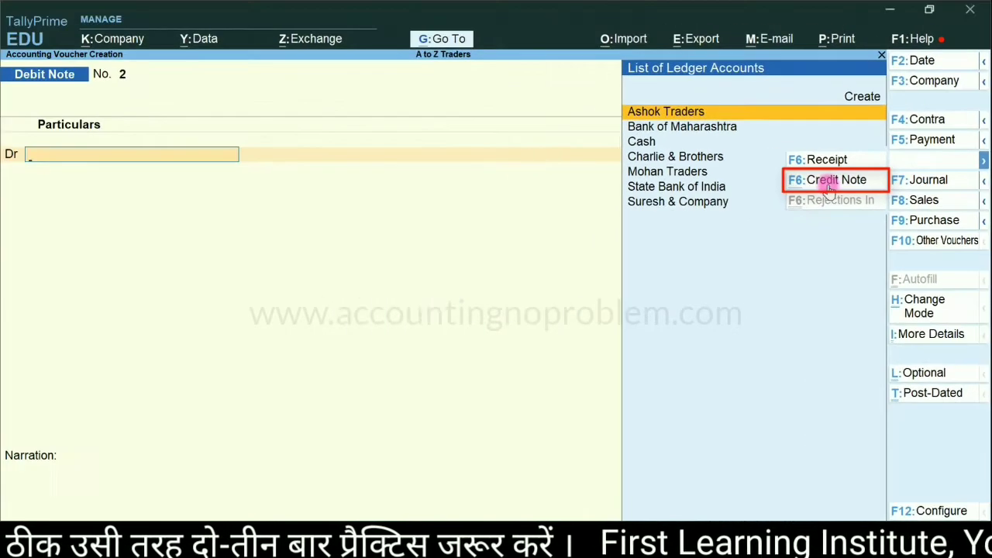
click(798, 192)
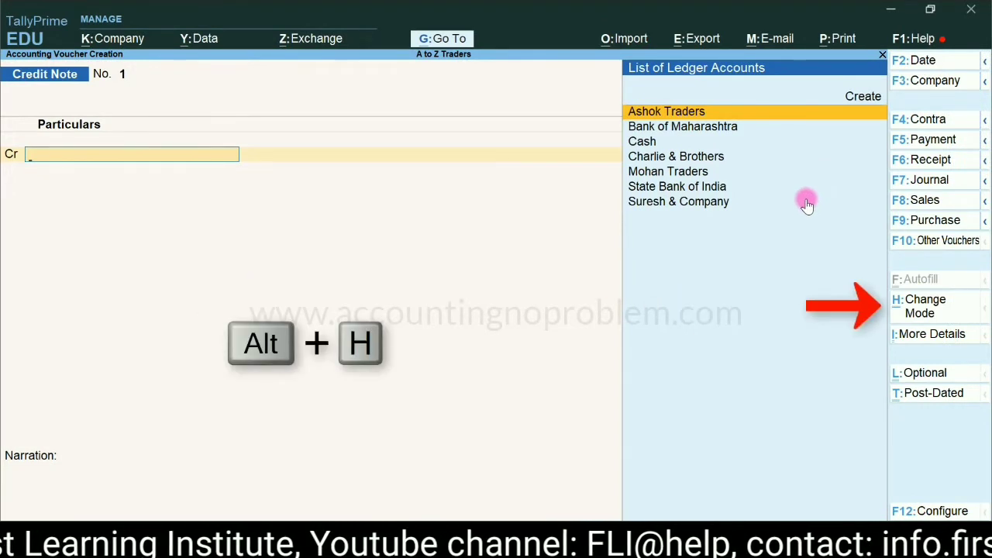
- Put the credit note in Item Invoice mode and date it 31 July
key(alt+h)
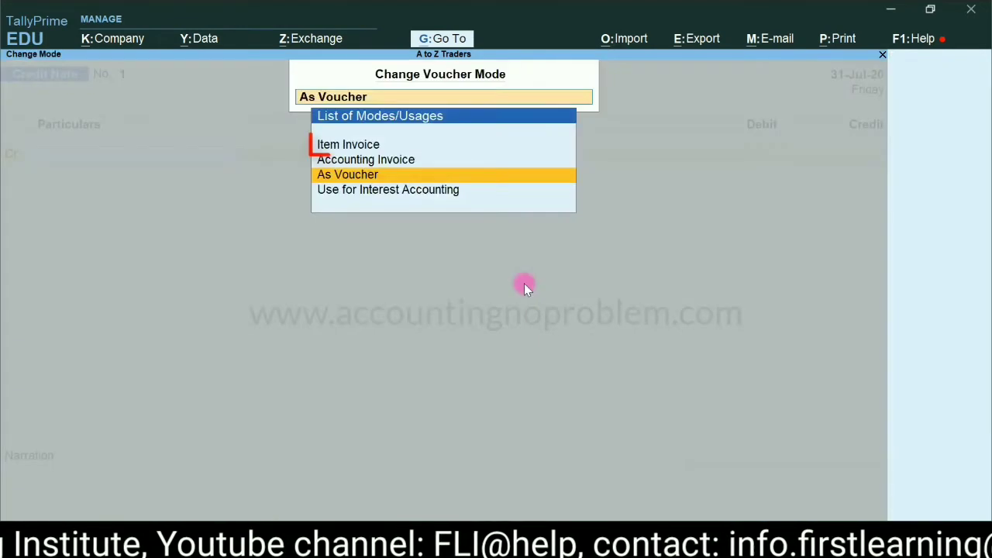
key(Up)
key(Up)
key(Return)
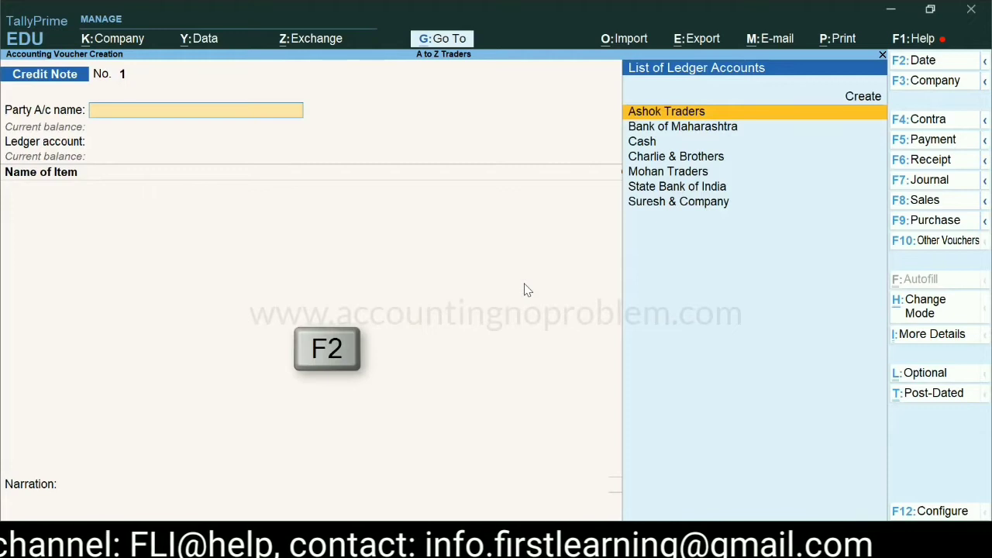
key(F2)
text(31.)
key(Return)
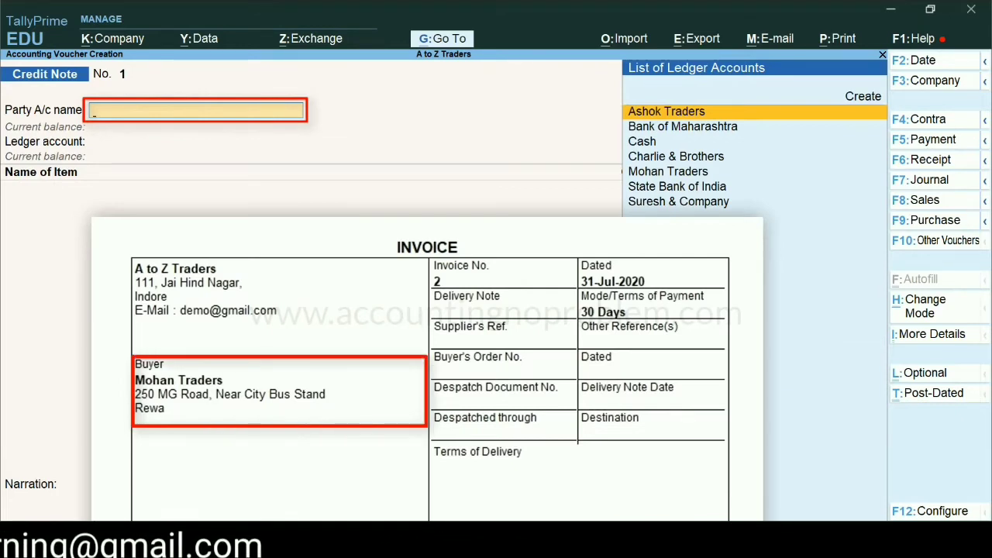
- Choose Mohan Traders as party and enter vehicle number MP 09 AB XX66
key(Down)
key(Down)
key(Down)
key(Down)
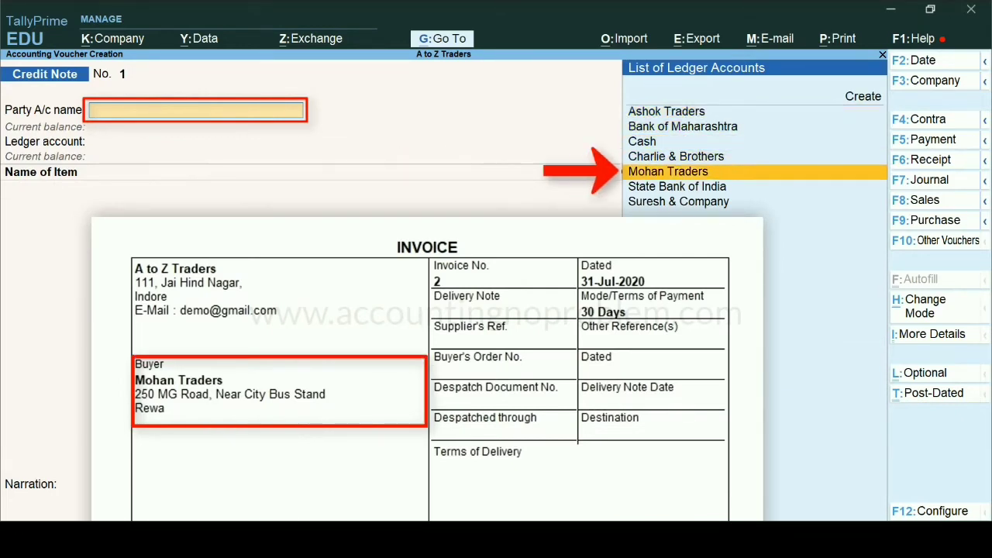
key(Return)
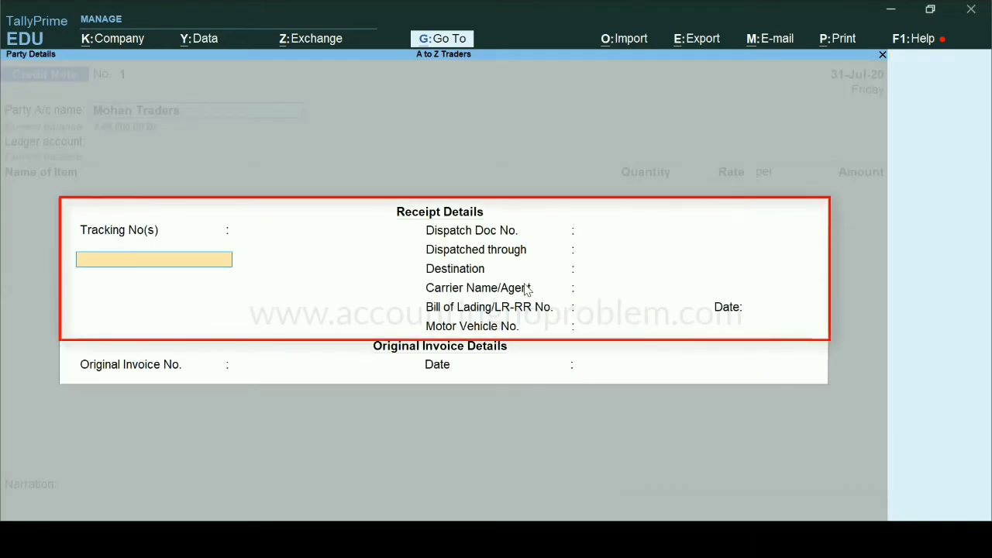
key(Return)
key(Return)
key(Return)
key(Return)
key(Return)
key(Return)
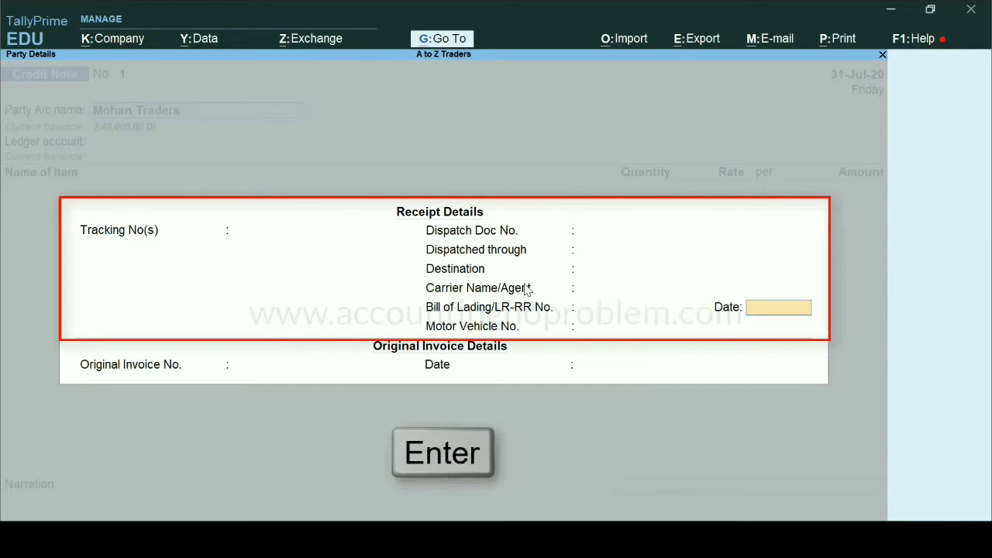
key(Return)
text(MP 09 AB XX66)
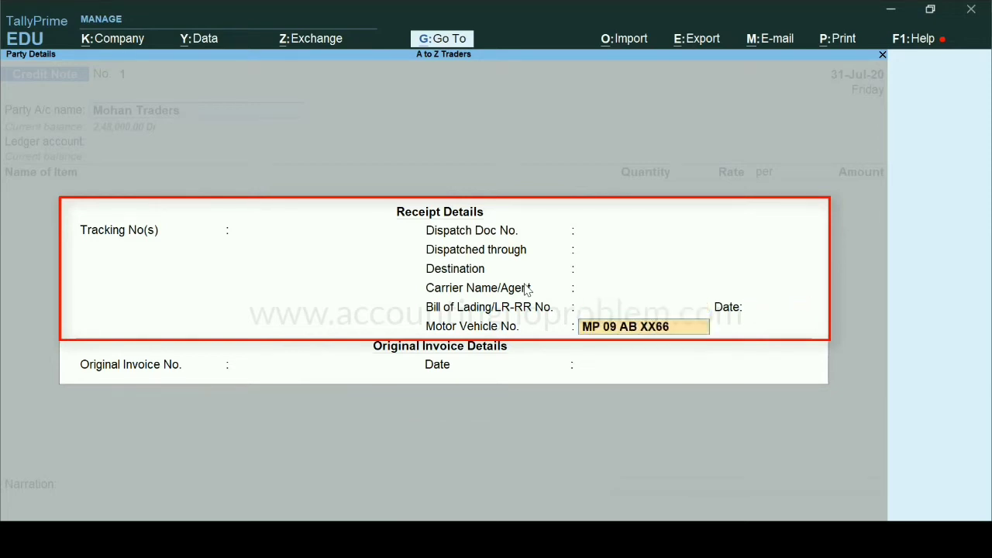
key(Return)
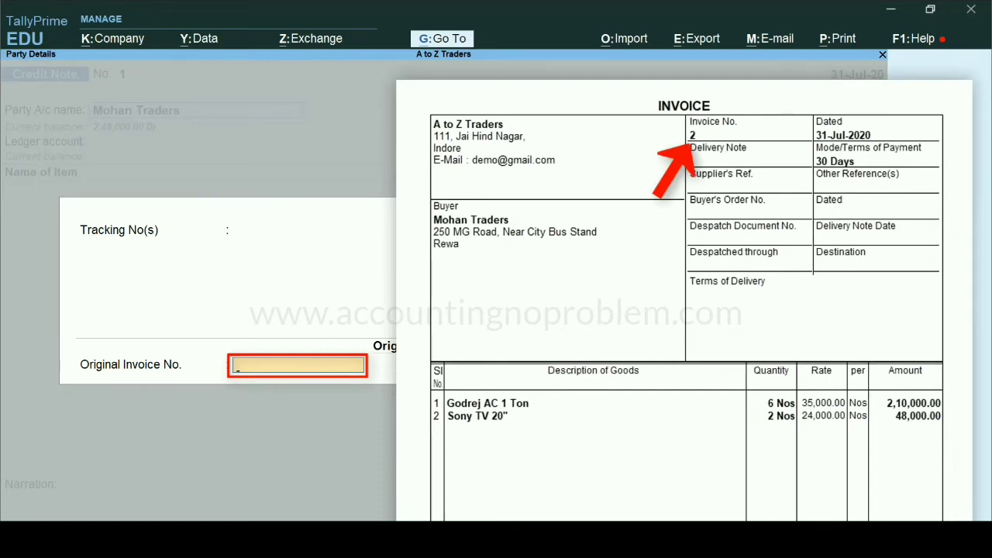
- Record original invoice 2 dated 31-Jul-20, keep Mohan Traders as buyer, and accept the details
text(2)
key(Return)
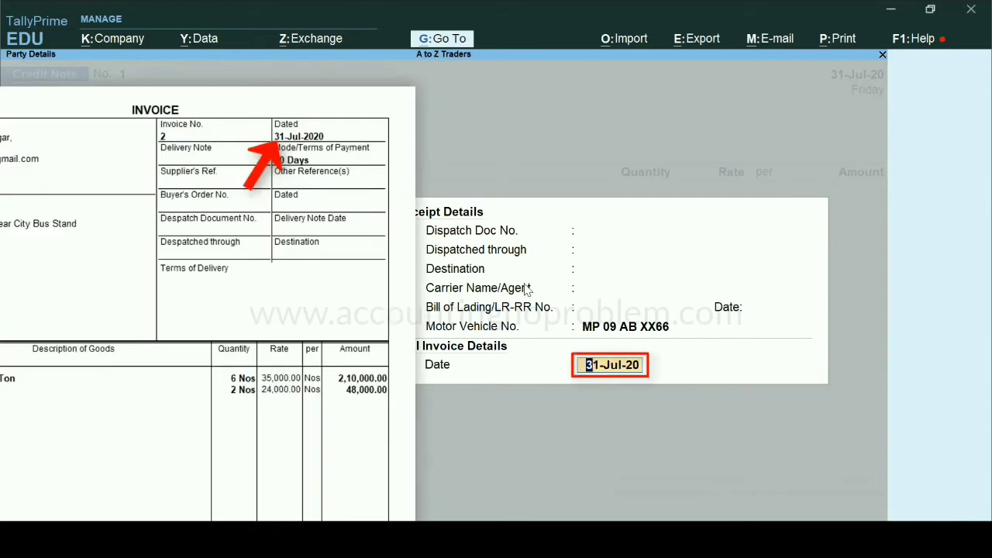
key(Return)
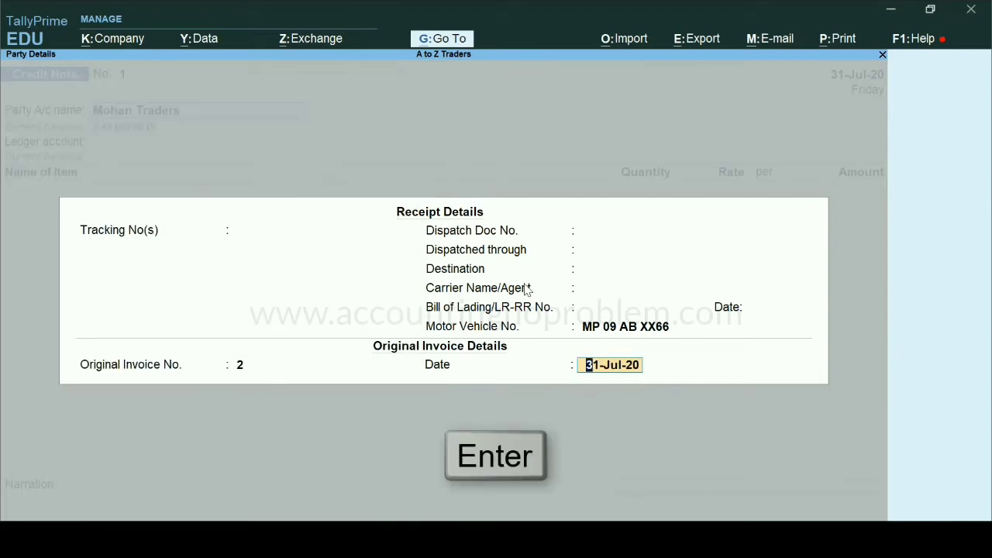
key(Return)
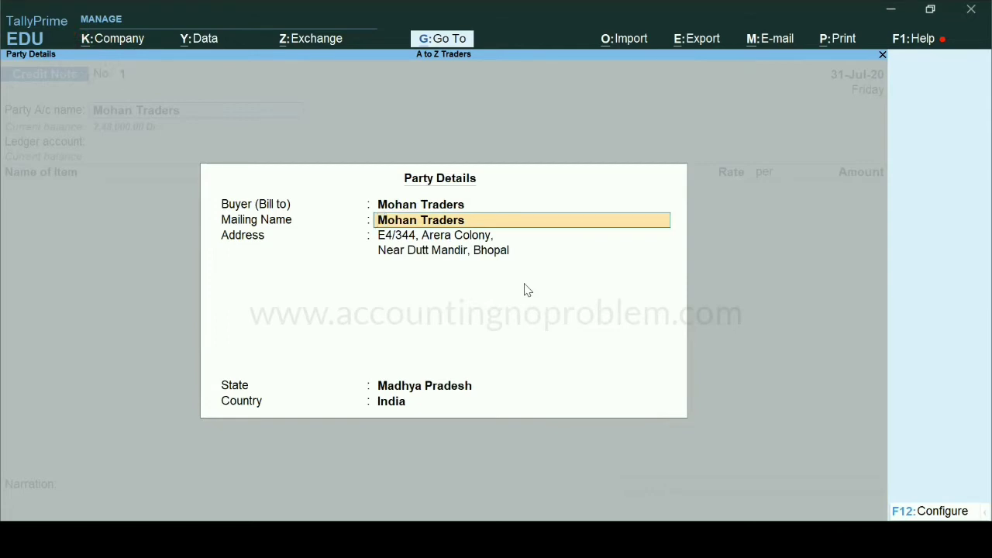
key(ctrl+a)
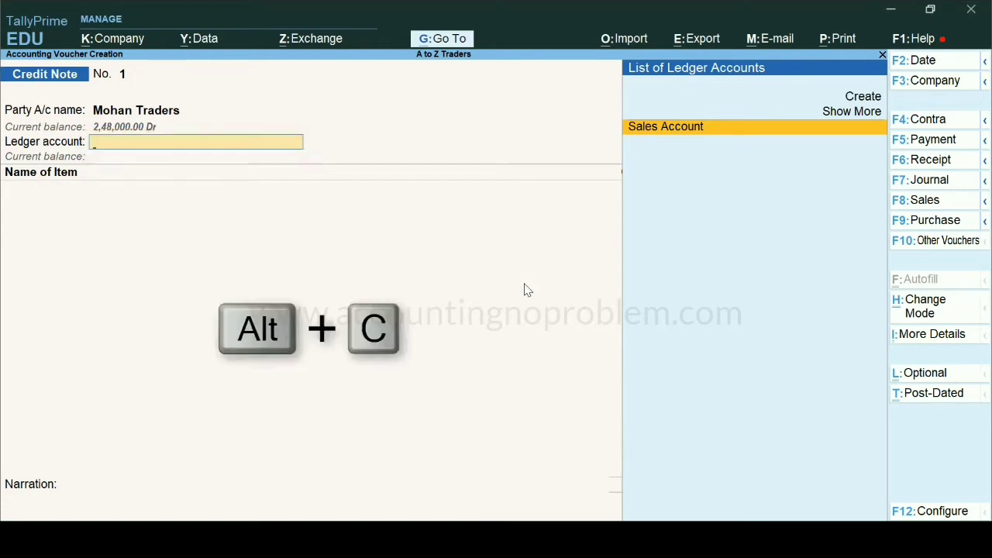
- Create the Sales Return ledger under Sales Accounts
key(alt+c)
text(Sales Return)
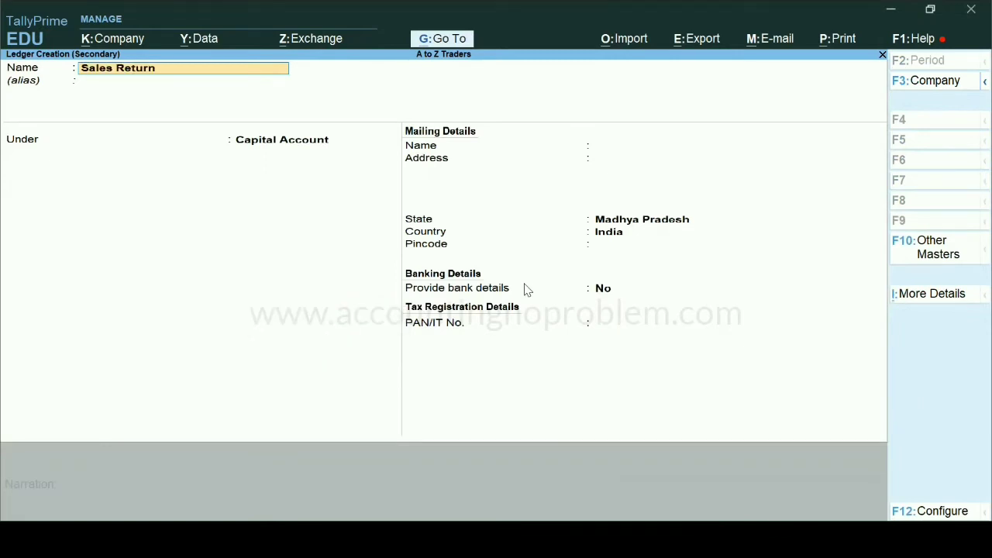
key(Return)
key(Return)
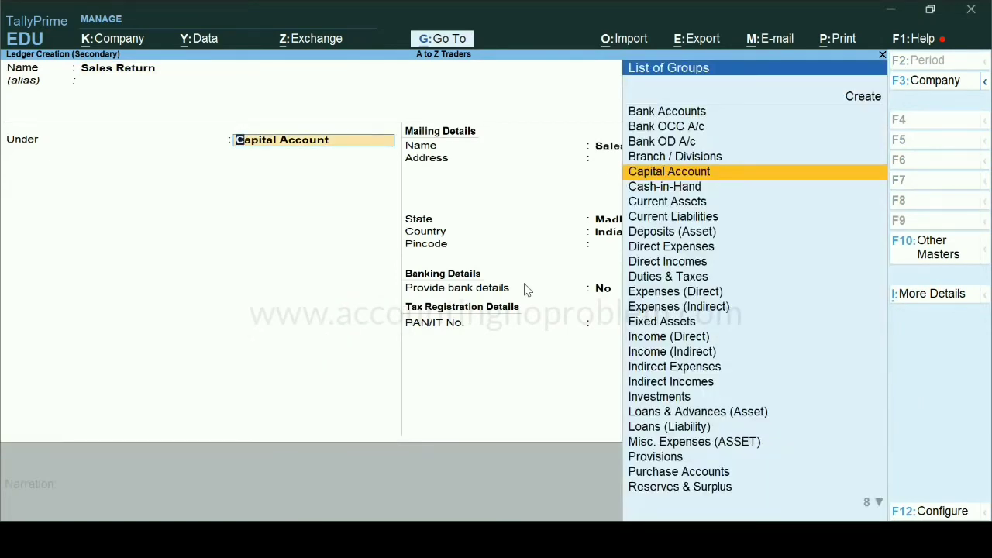
text(S)
key(Return)
key(Return)
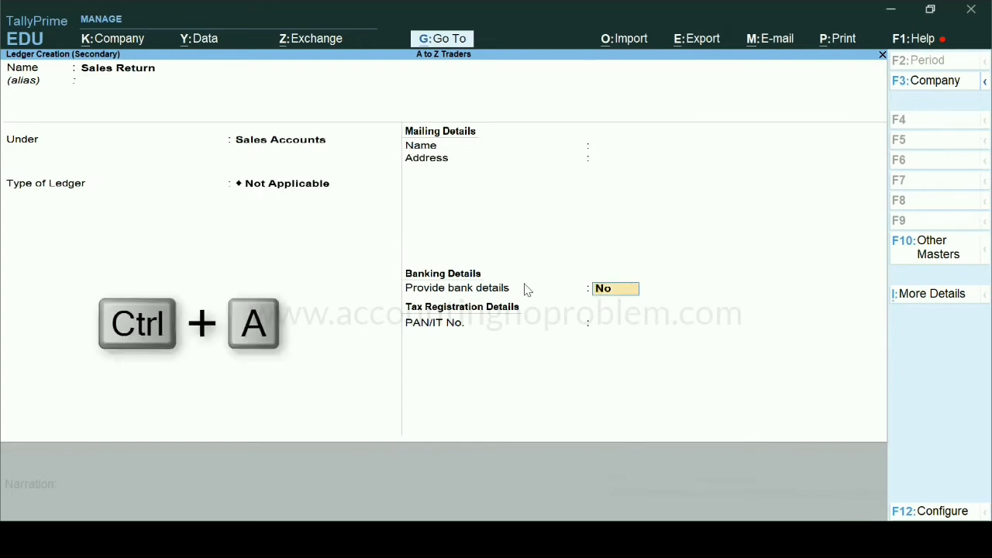
key(ctrl+a)
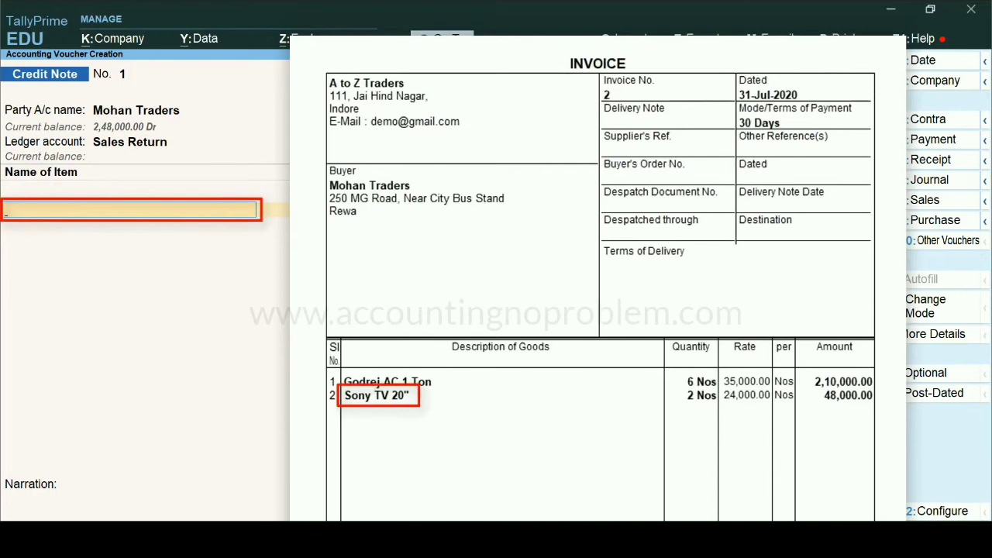
- Add Sony TV 20", quantity 1 Nos at rate 24,000
text(S)
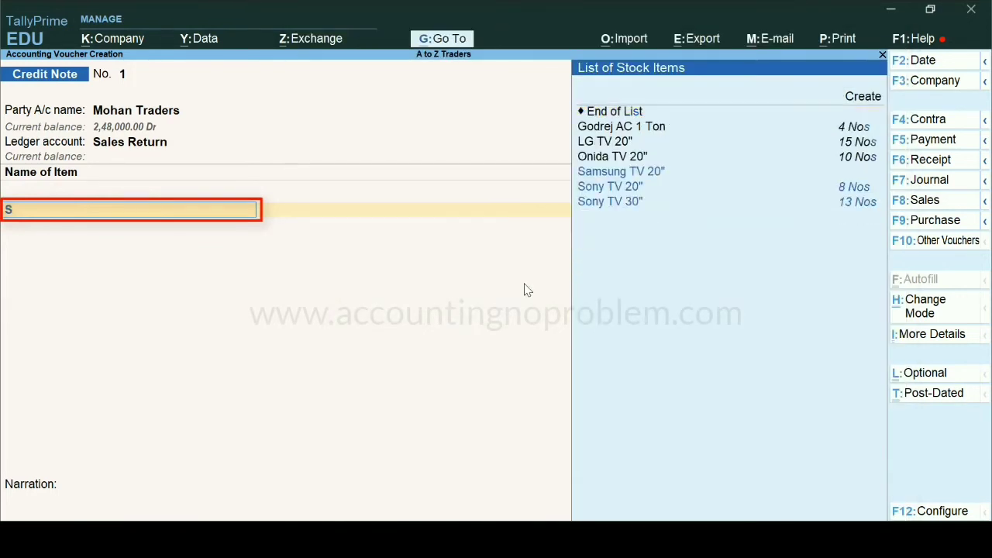
key(Down)
key(Return)
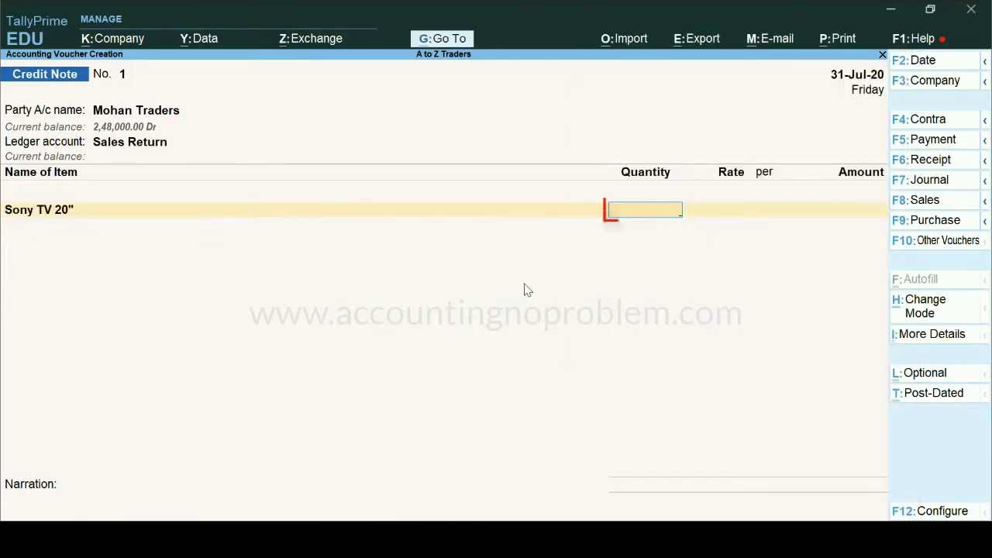
text(1)
key(Return)
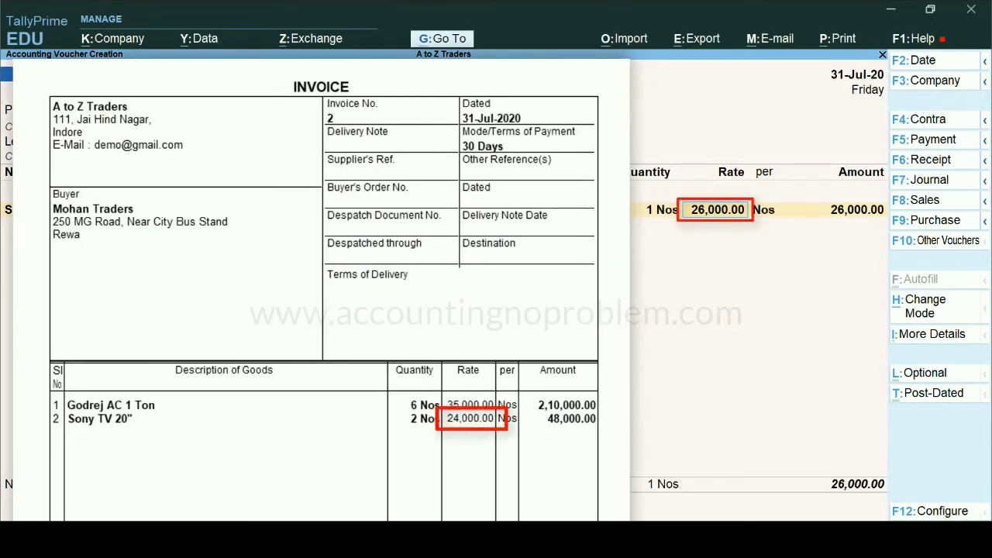
text(24,000)
key(Return)
key(Return)
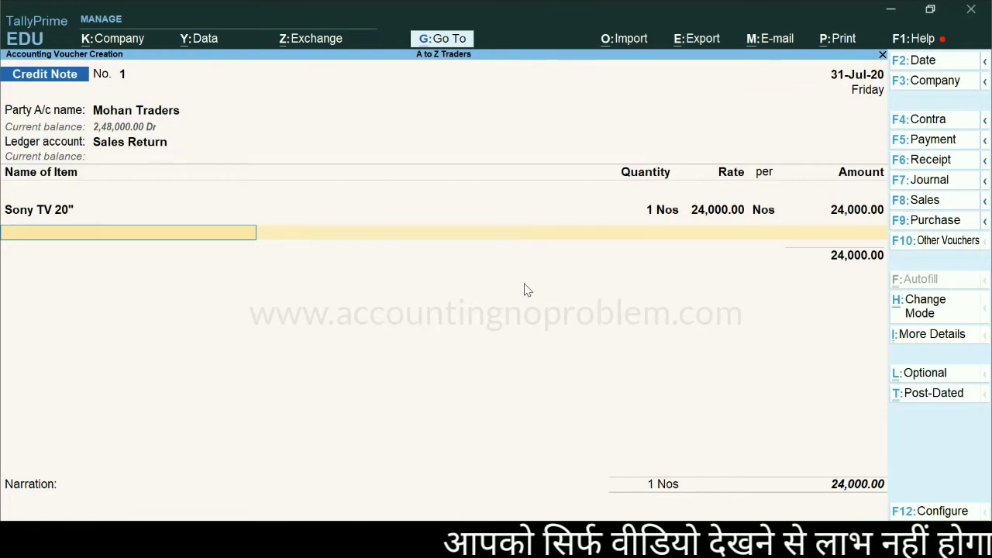
- Add narration 'Being goods returned by customer due to damaged TV screen.' and save Credit Note No. 1
key(Return)
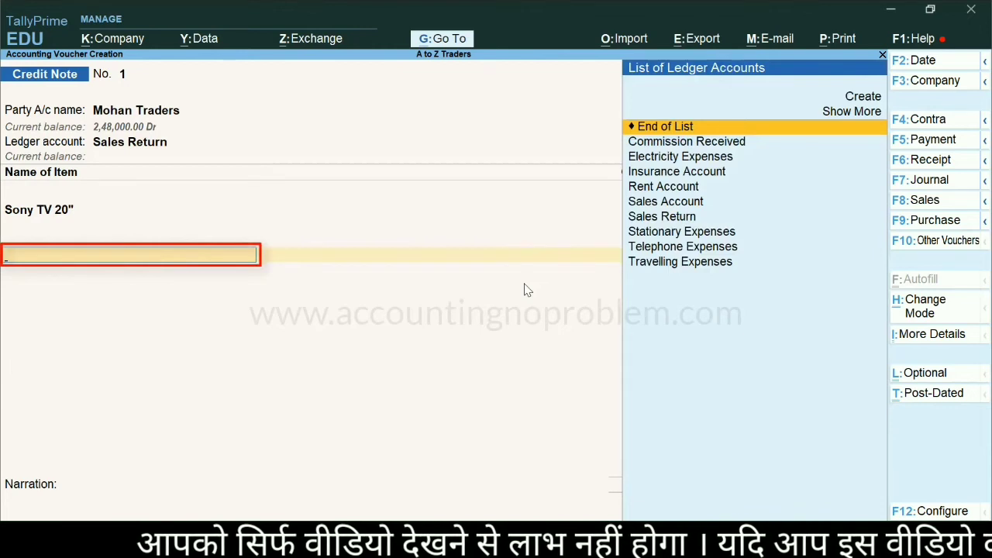
key(Return)
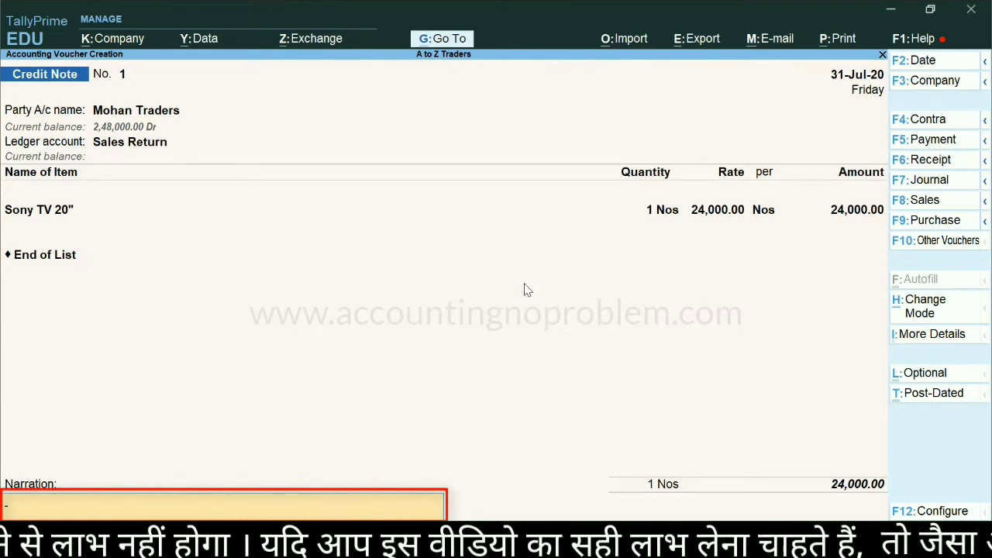
text(Being goods returned by customer due to damaged TV screen.)
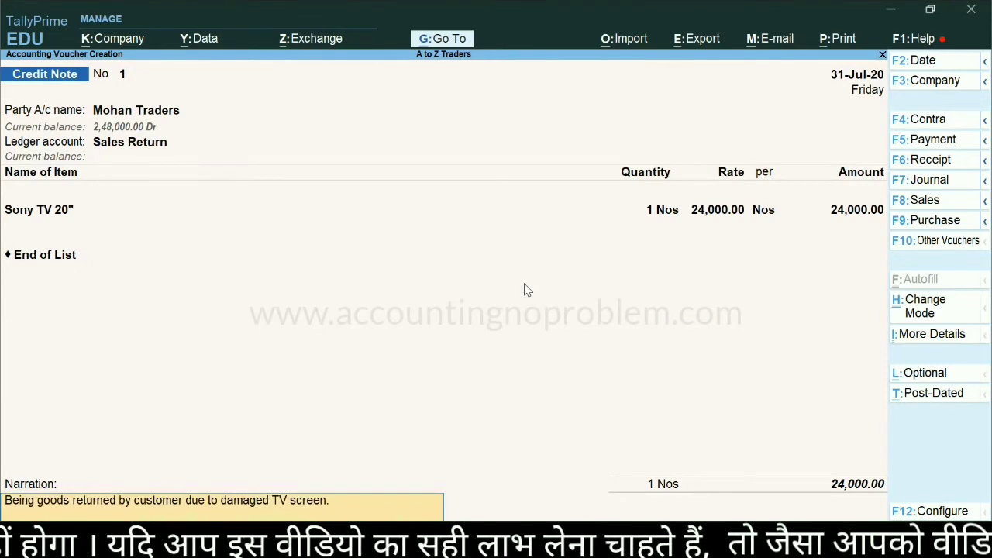
key(Return)
key(Return)
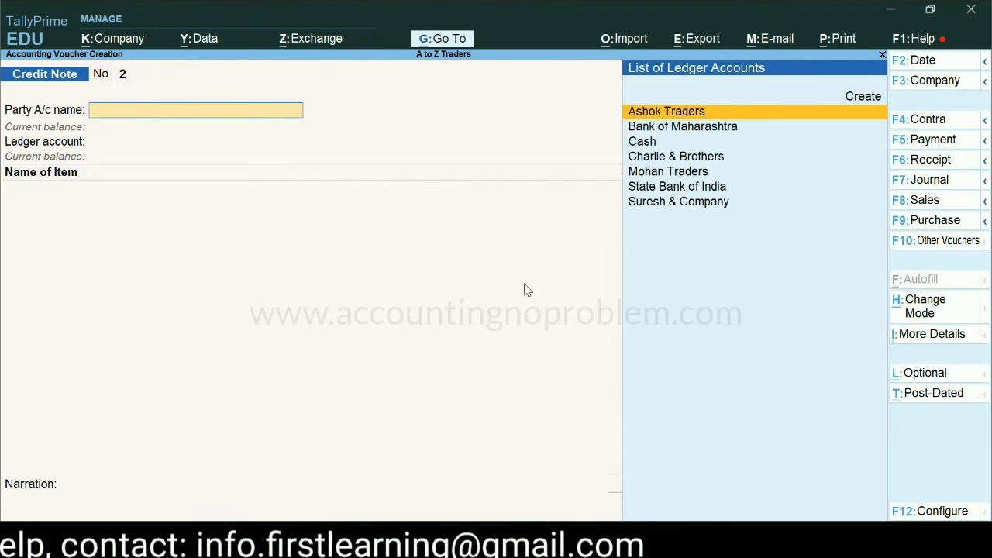
- Date Credit Note No. 2 as 31 July and choose State Bank of India as party
key(F2)
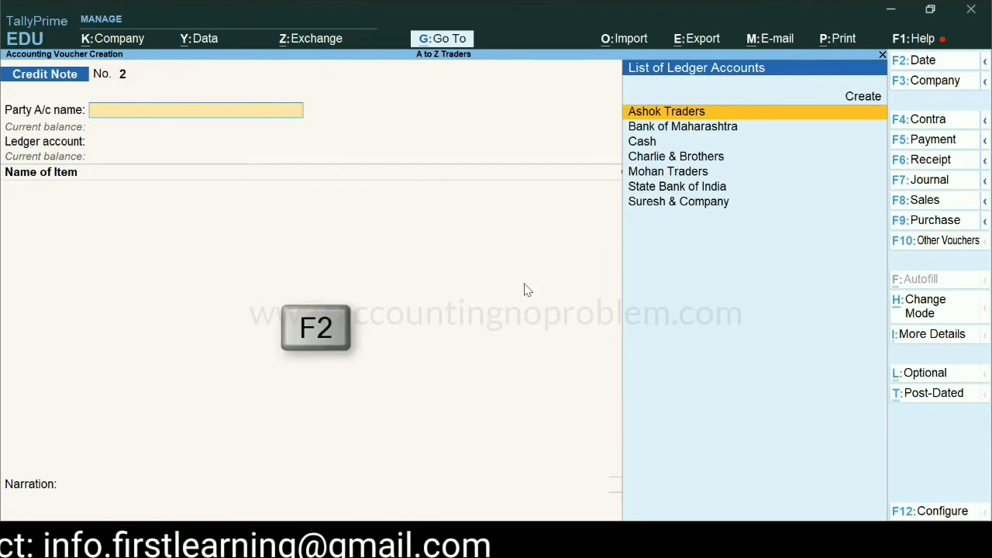
text(31.)
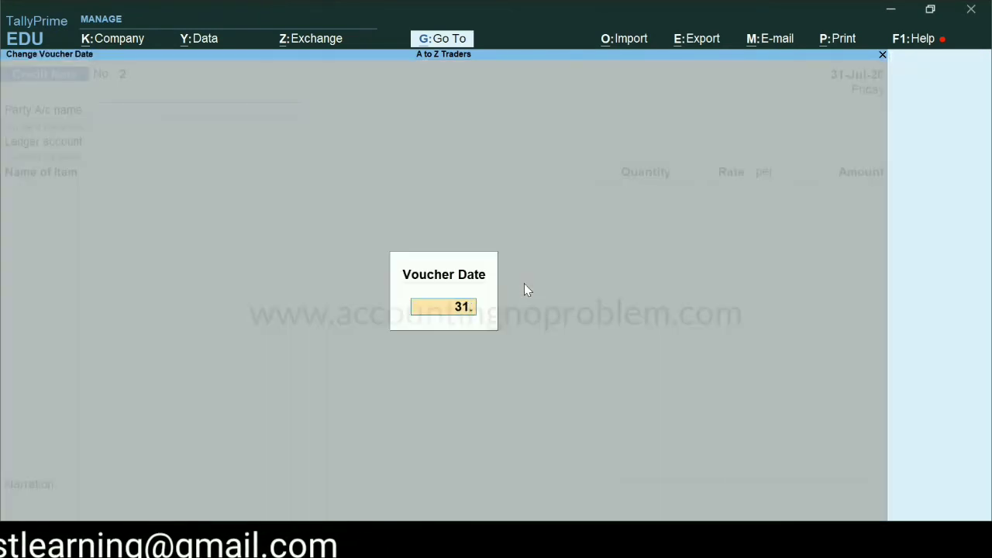
text(7)
key(Return)
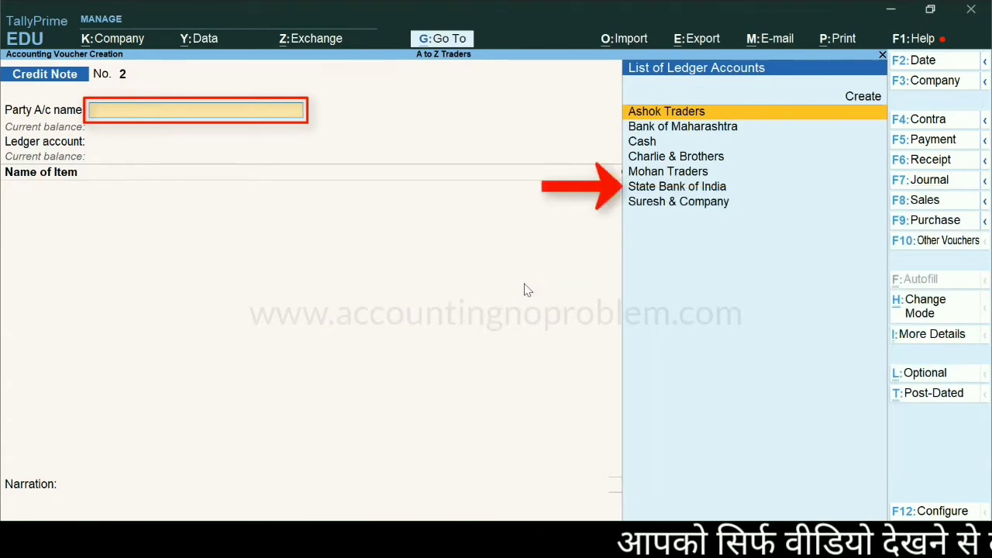
key(Down)
key(Down)
key(Down)
key(Down)
key(Down)
key(Return)
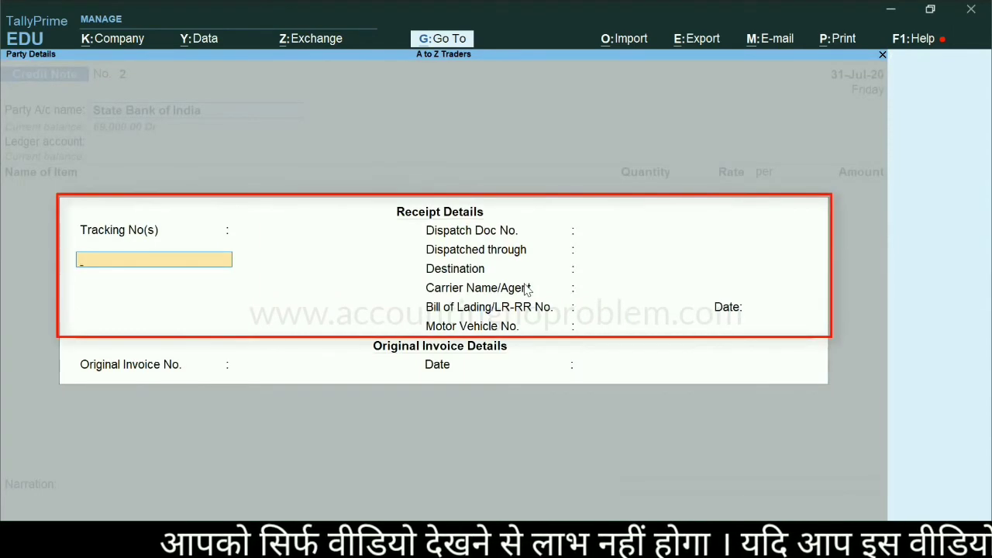
- Enter vehicle MP 09 AB XX66 and original invoice 1 dated 1.7
key(Return)
key(Return)
key(Return)
key(Return)
key(Return)
key(Return)
key(Return)
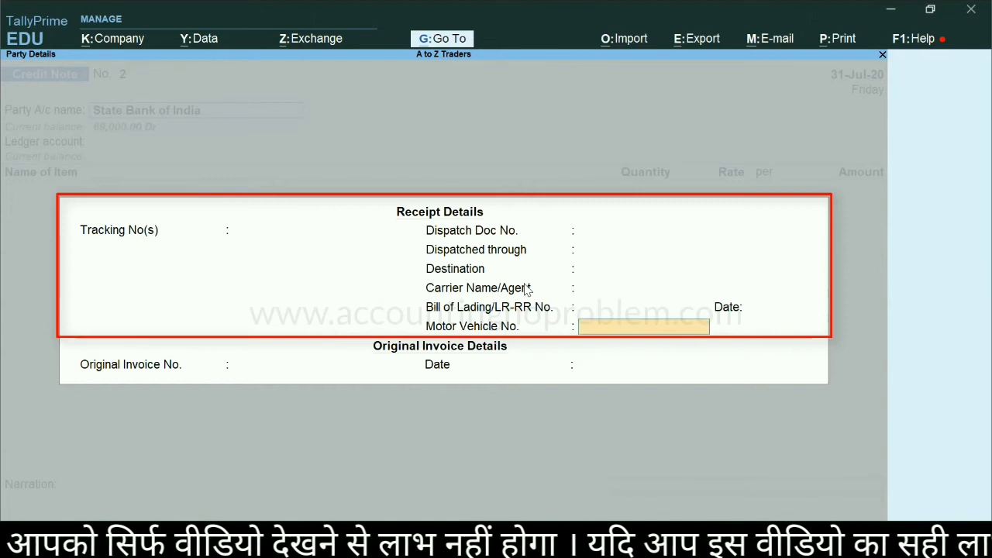
text(MP )
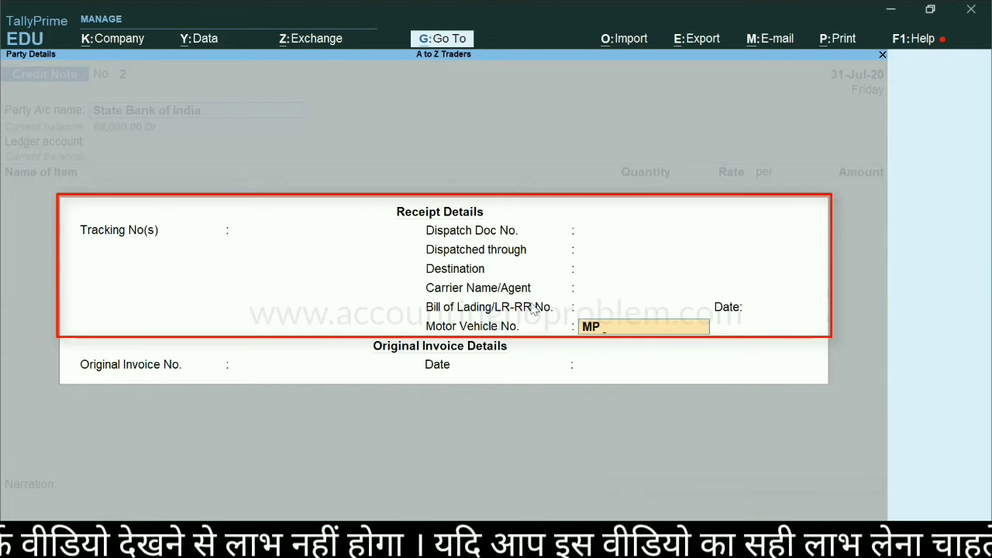
text(09 AB X)
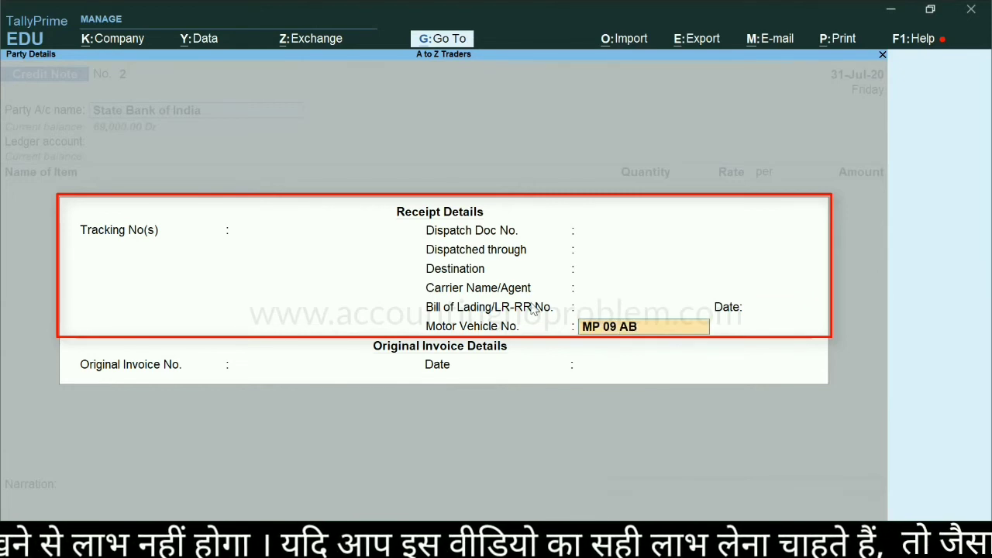
text(X66)
key(Return)
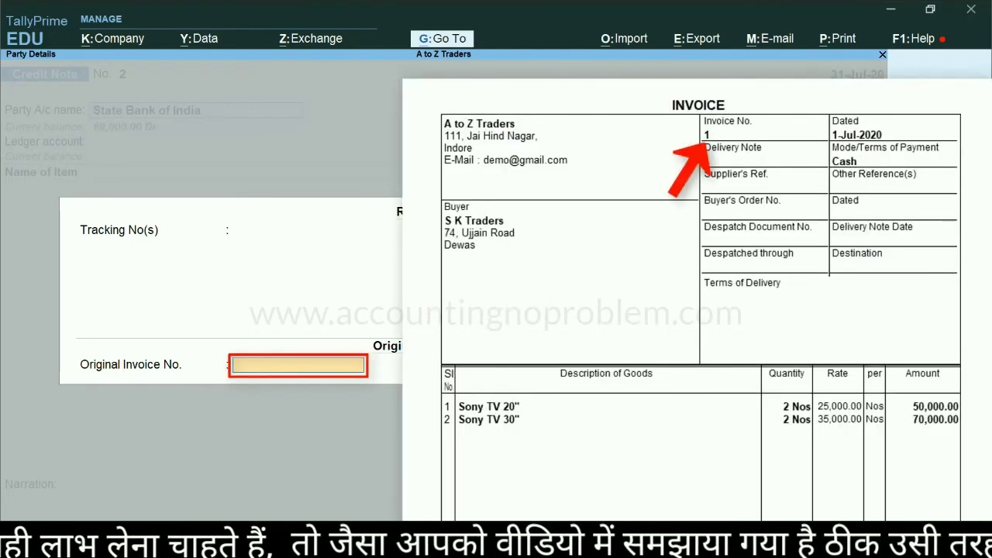
text(1)
key(Return)
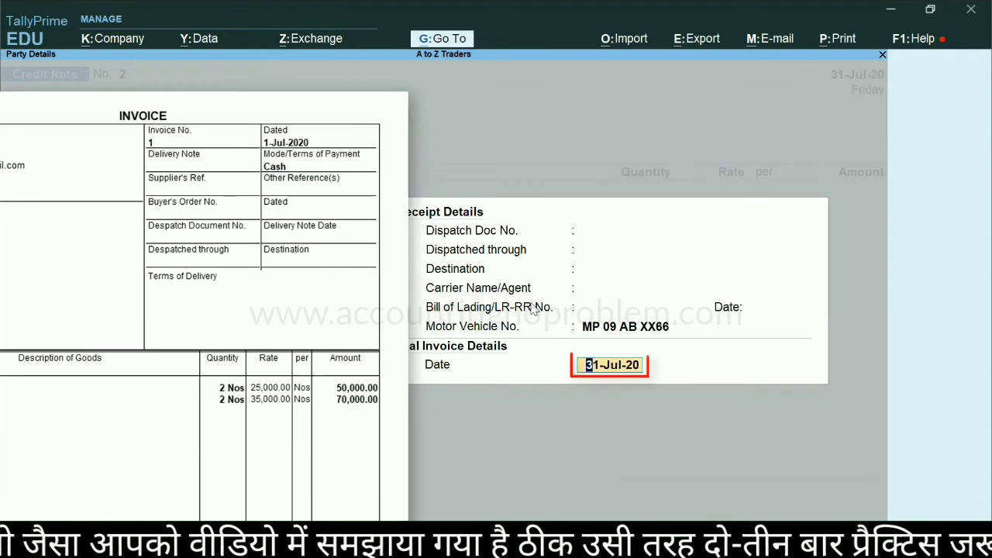
text(1.7)
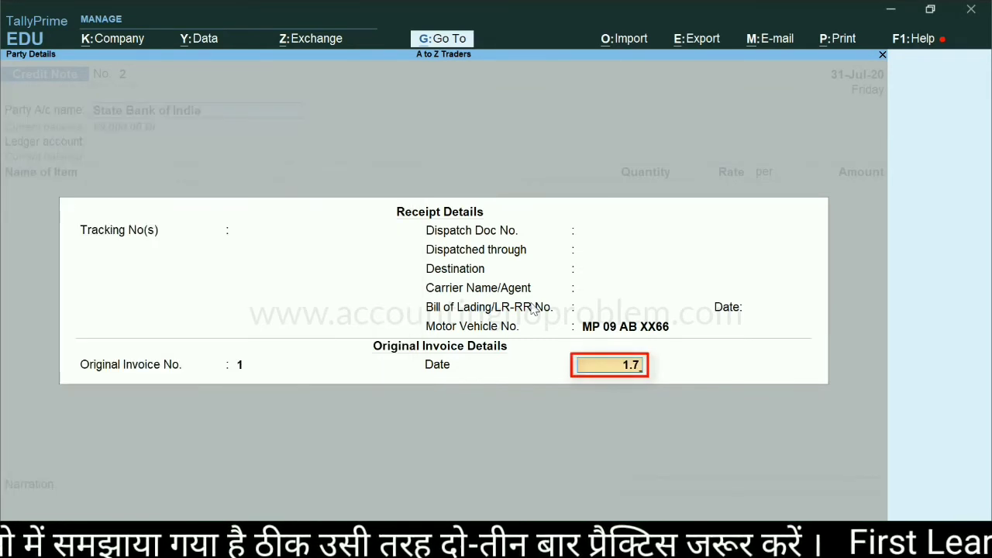
key(Return)
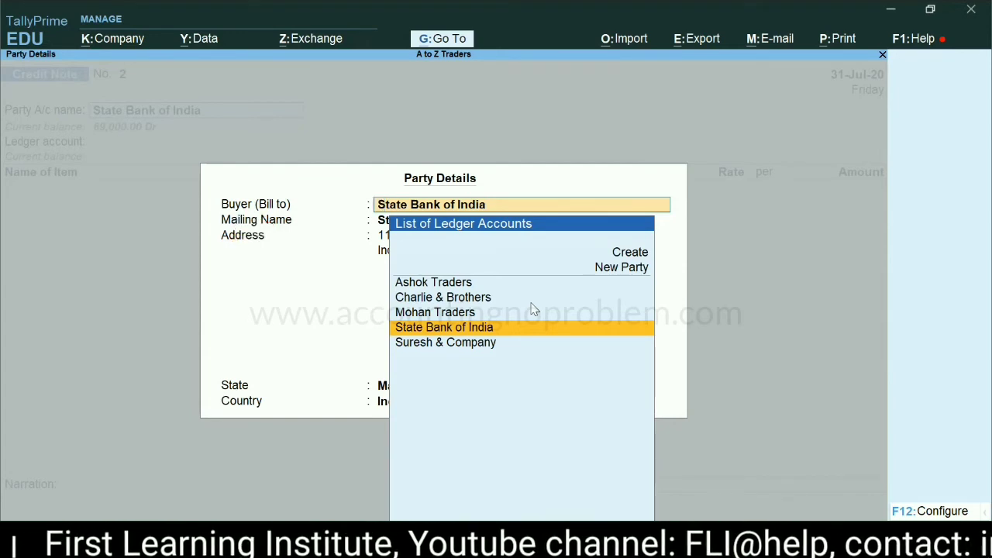
- Name new party SK Traders as buyer with its own two-line address in Madhya Pradesh
text(SK Traders)
key(Return)
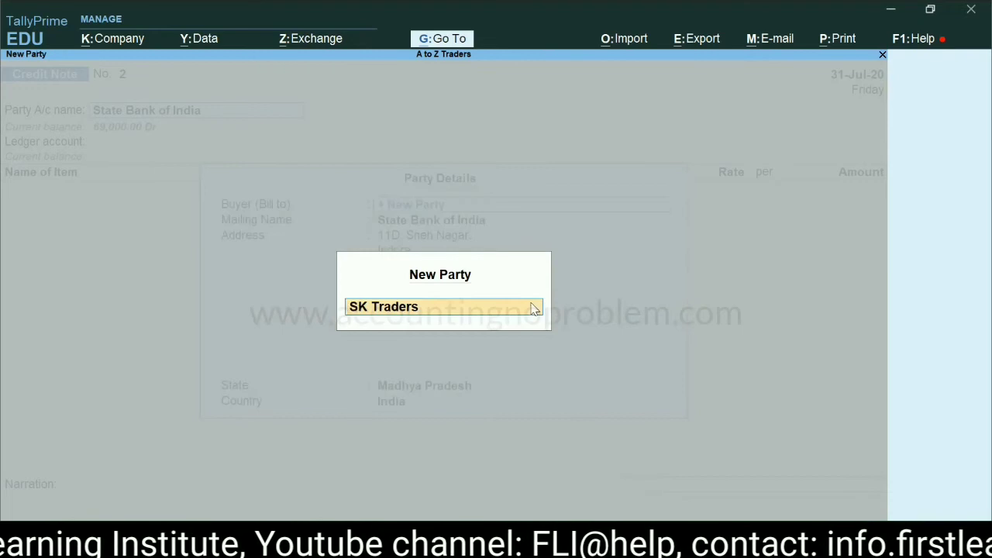
key(Return)
key(Return)
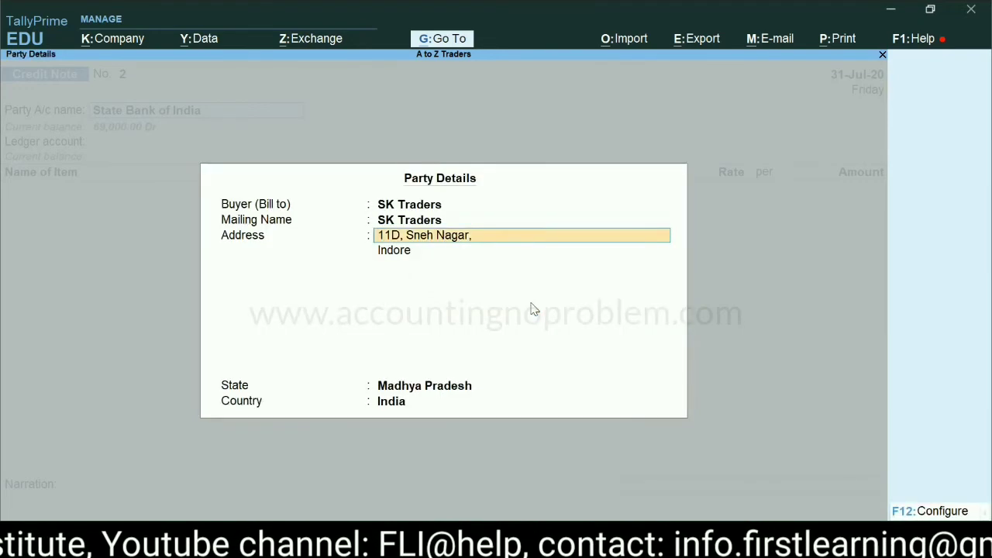
text(22, Opp. Old Bus Stand,)
key(Return)
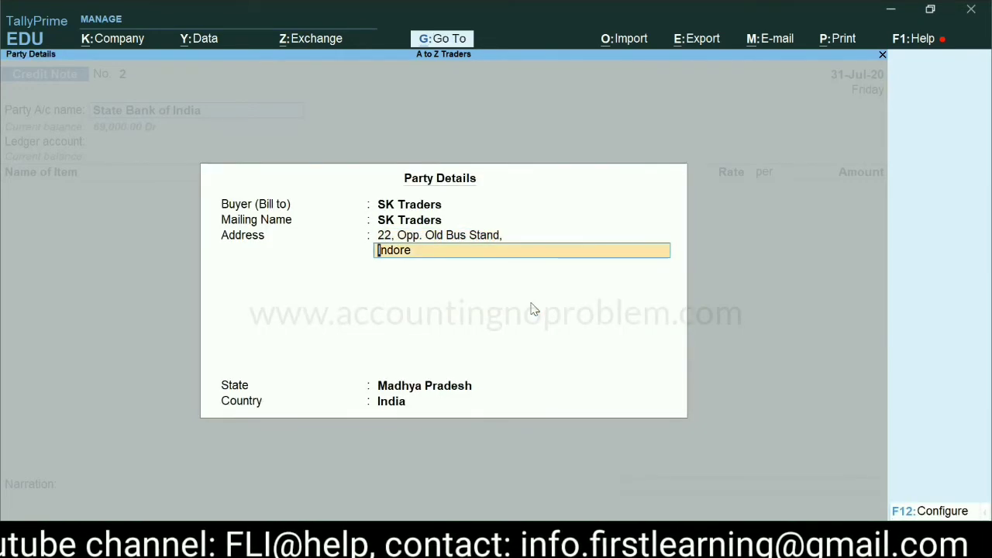
text(Nehru Park, Dhar)
key(Return)
key(Return)
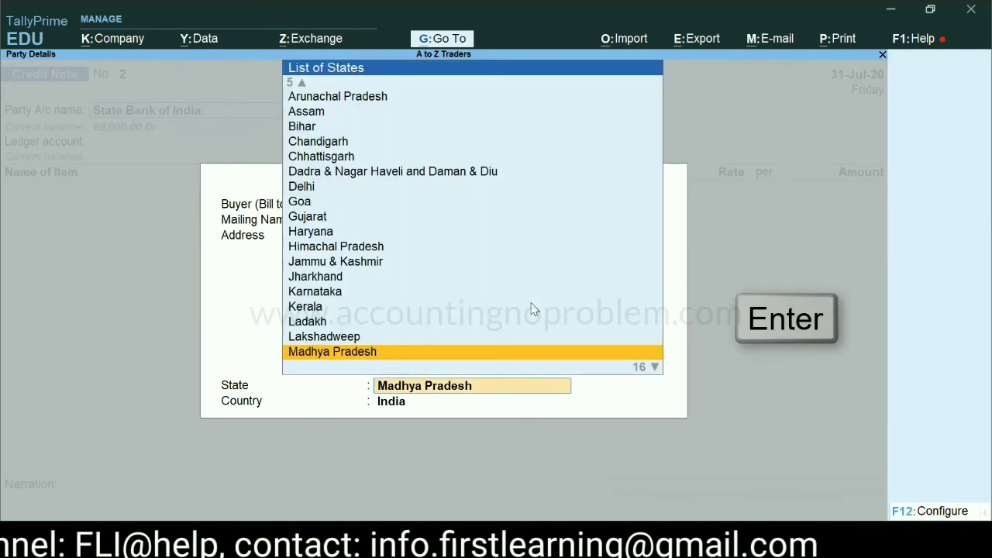
key(Return)
key(Return)
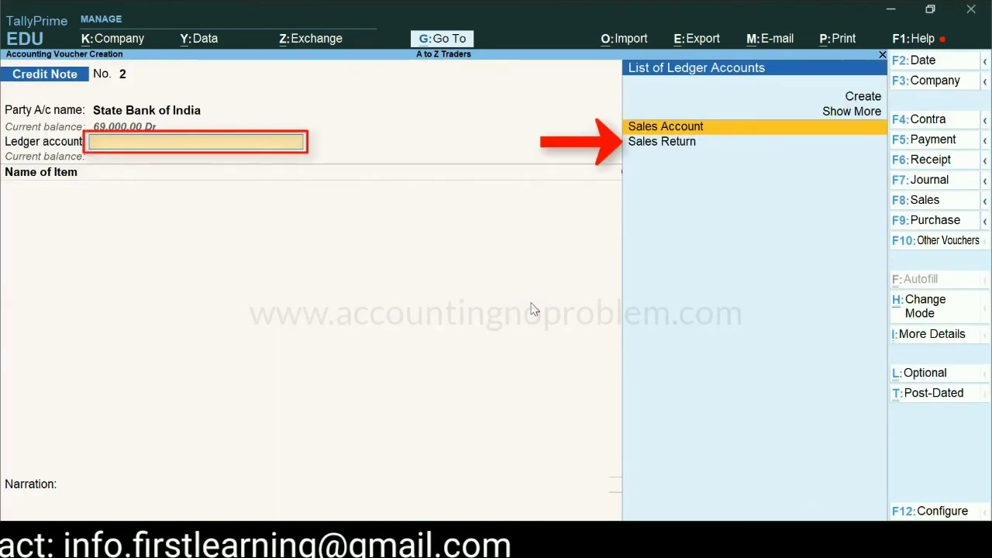
- Post to Sales Return and list one Sony TV 30" at the 35,000.00 rate
key(Down)
key(Return)
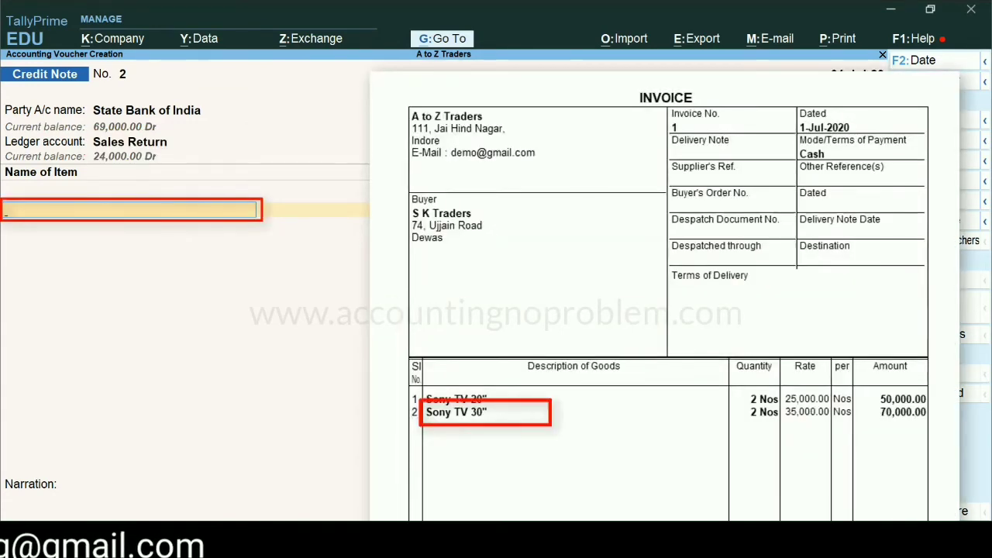
text(S)
key(Down)
key(Down)
key(Return)
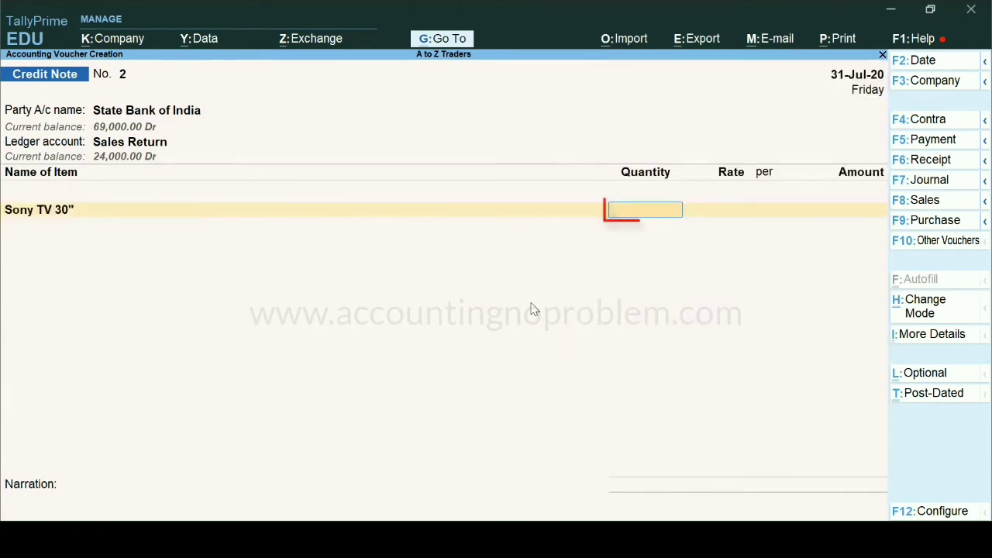
text(1)
key(Return)
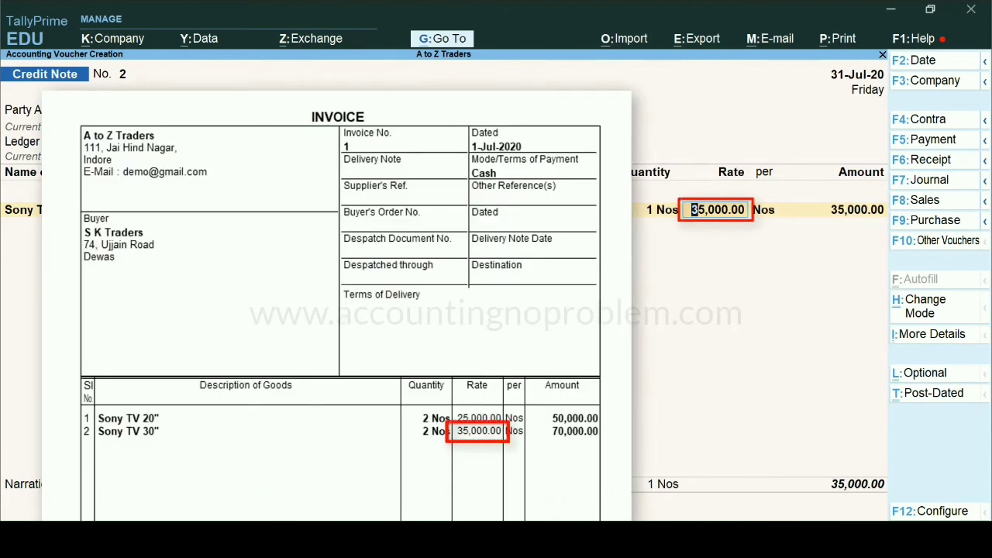
key(Return)
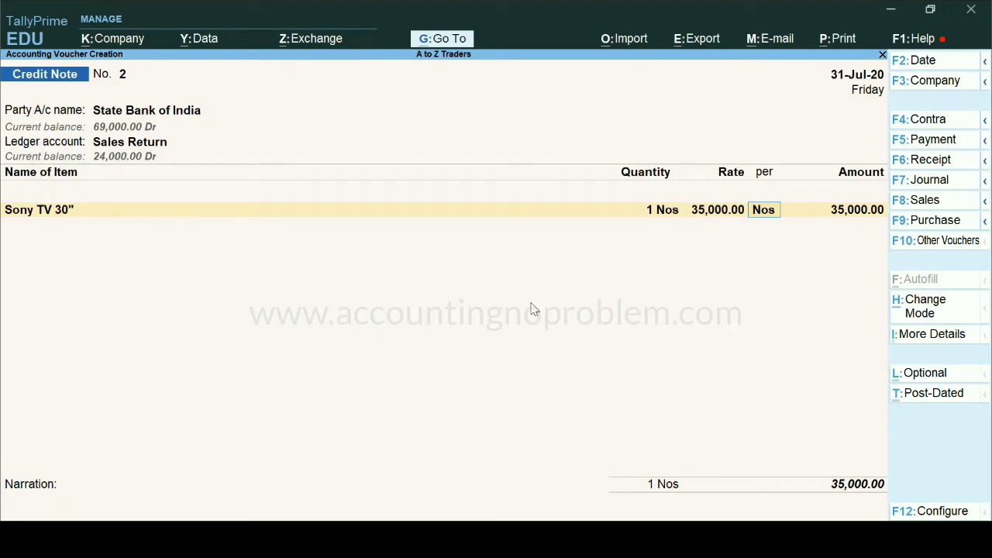
key(Return)
key(Return)
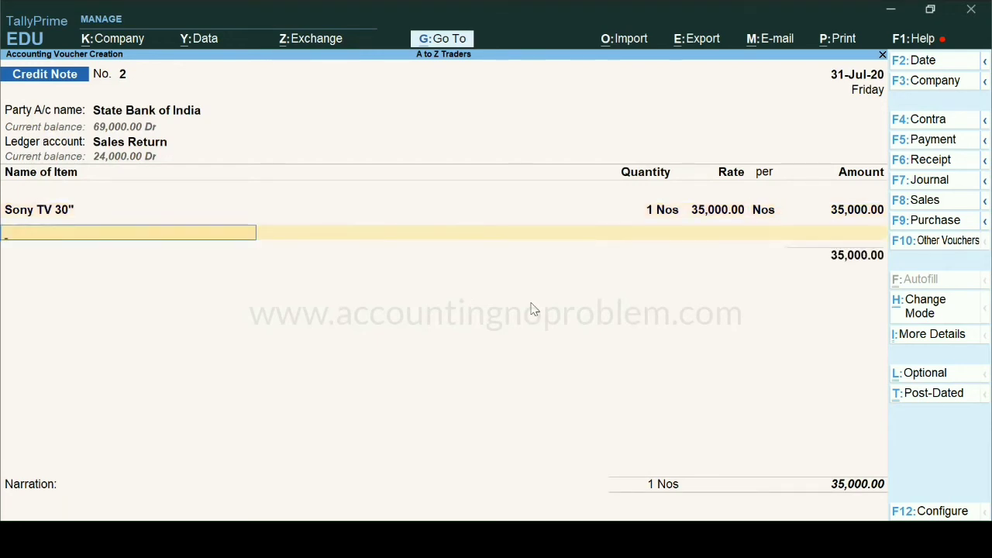
key(Return)
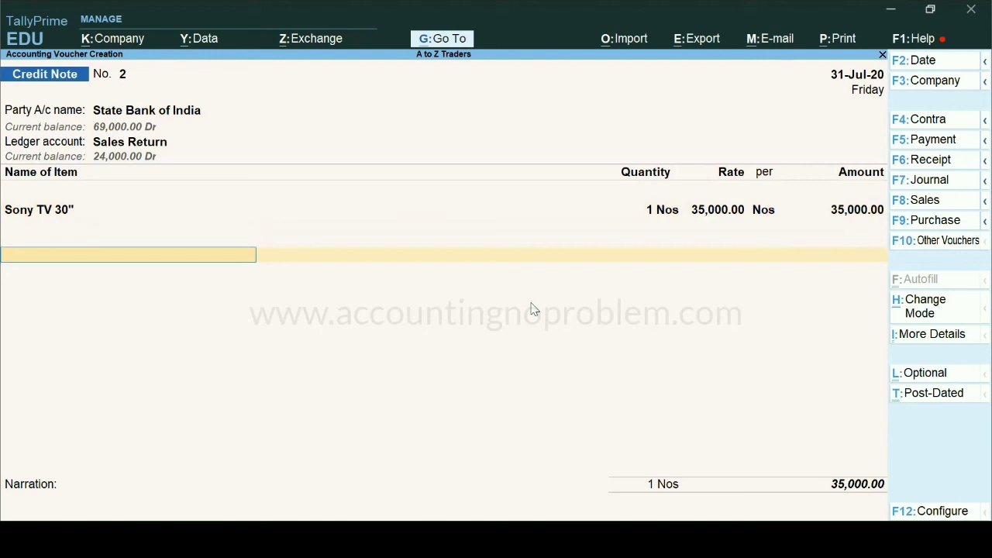
- Allocate 35,000.00 as a Cheque, instrument number 12545 dated 31-Jul-20
key(Return)
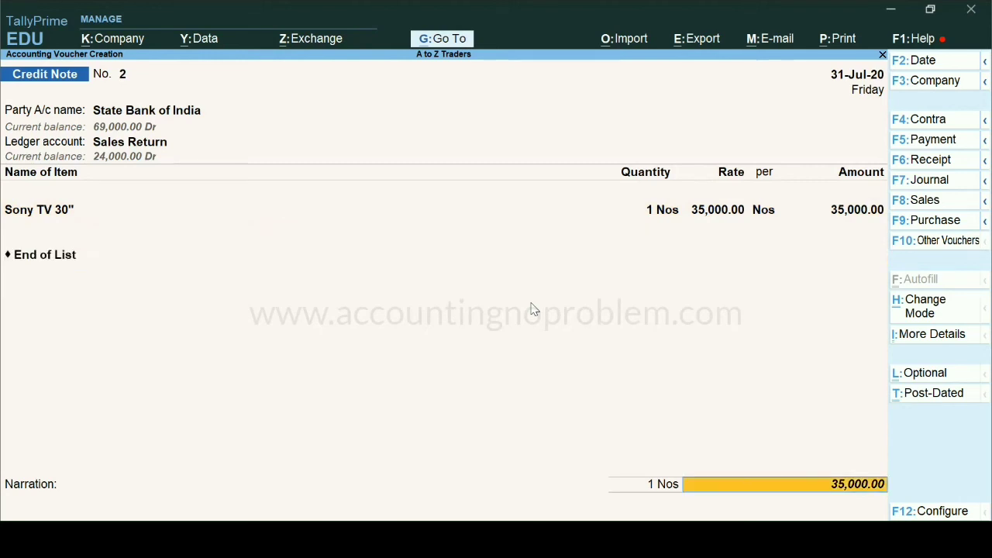
key(Return)
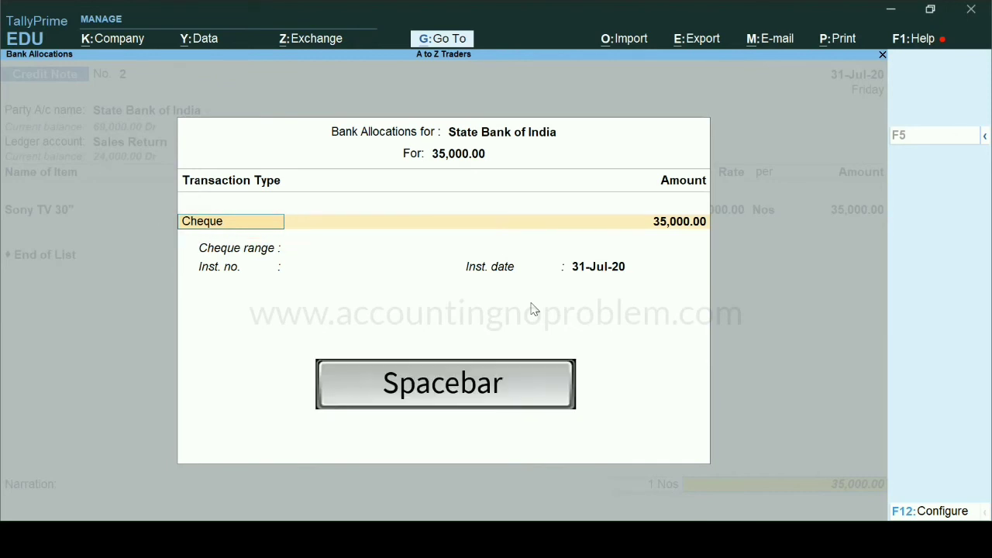
key(space)
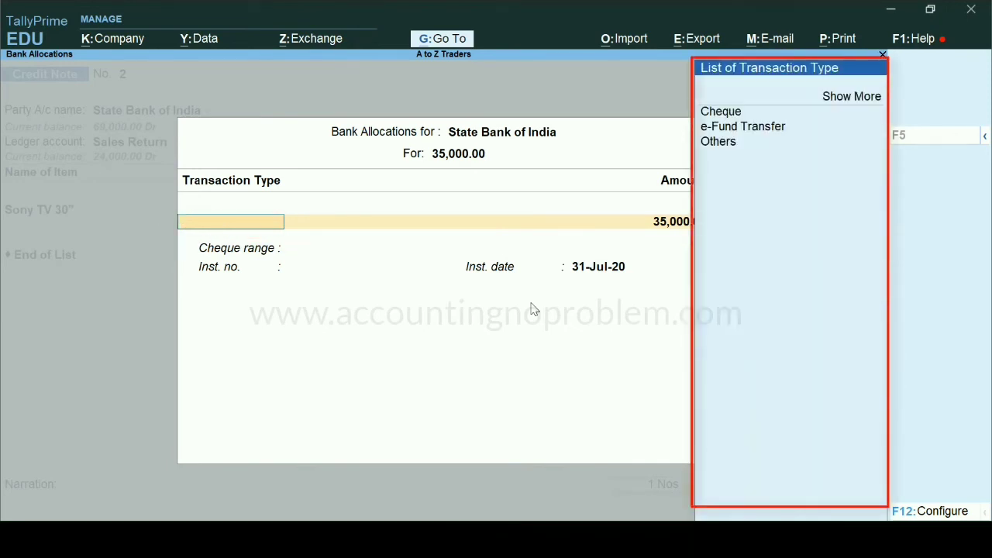
key(Down)
key(Down)
key(Return)
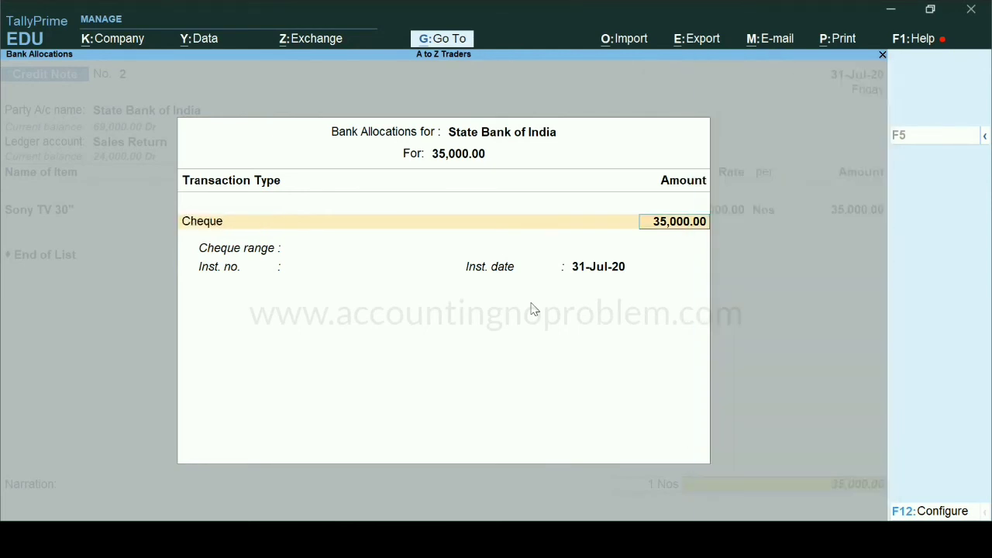
key(Return)
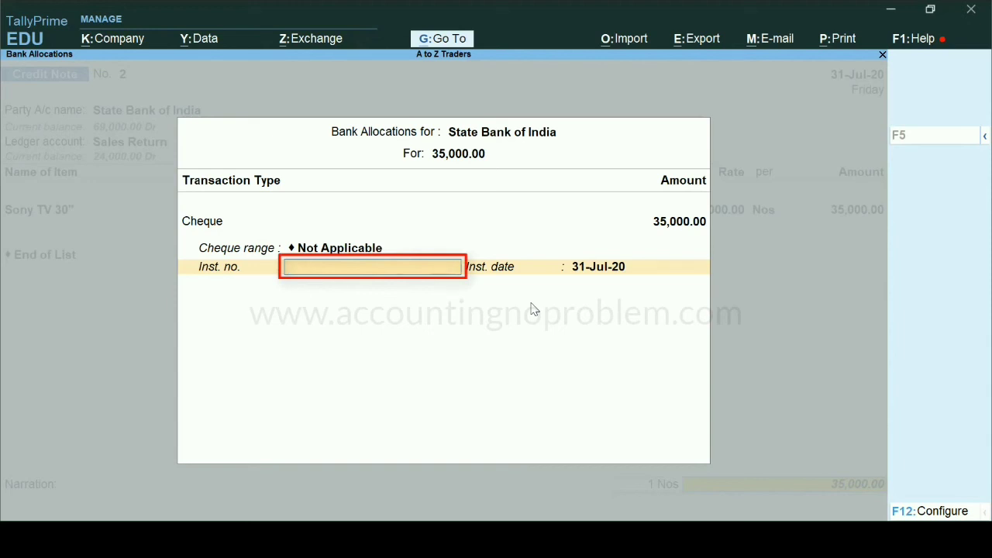
text(12545)
key(Return)
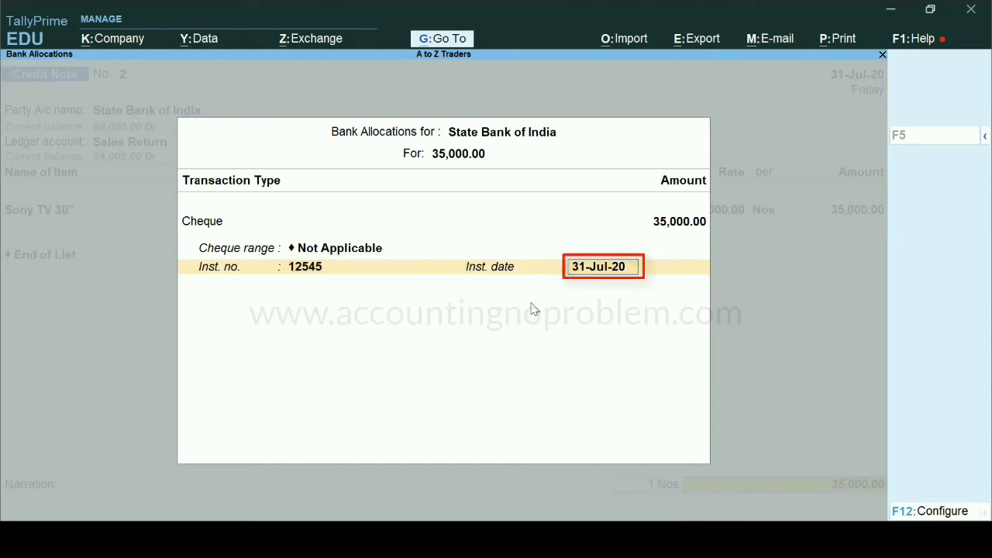
key(Return)
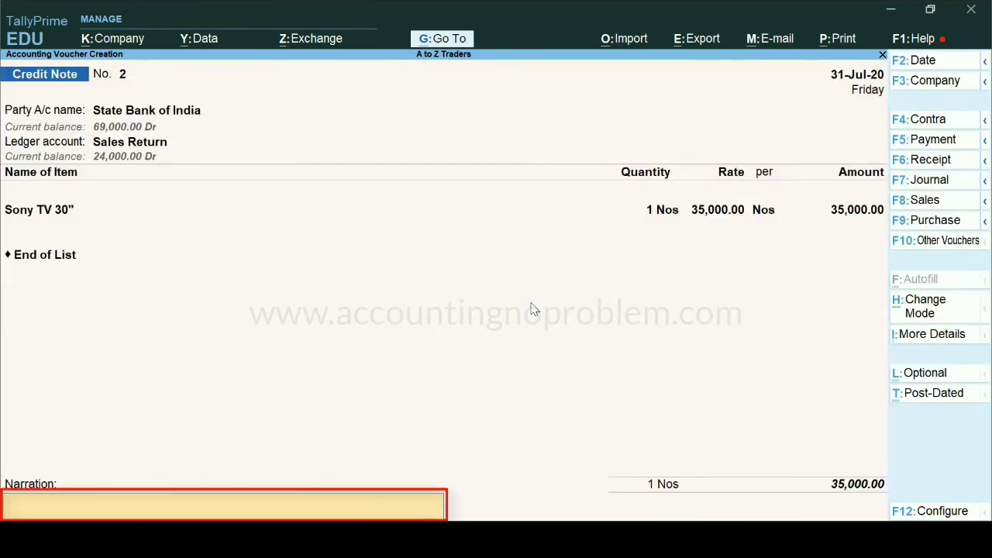
- Enter narration 'Being goods returned by customer due to damaged TV body.' and save Credit Note No. 2
text(Being goods returned by customer due to damaged TV body.)
key(Return)
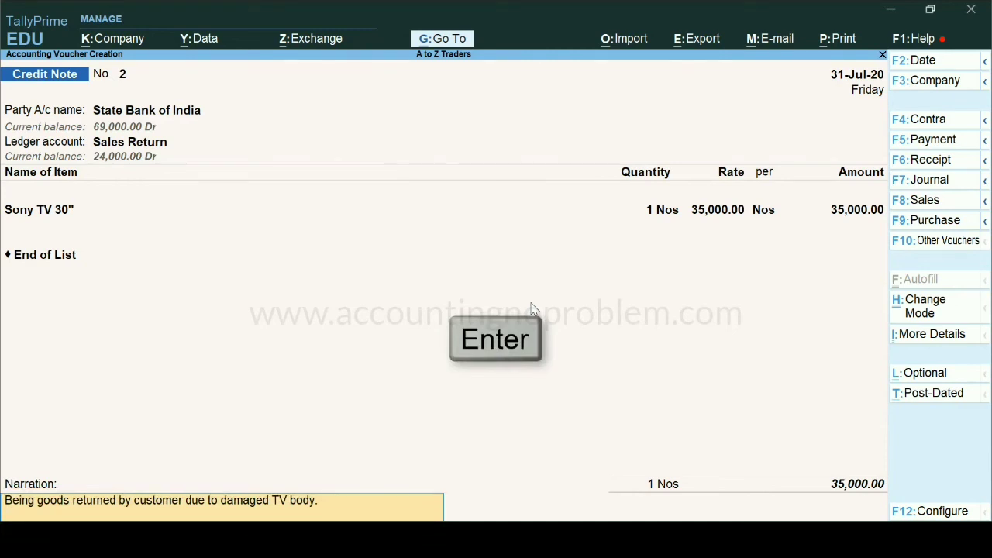
key(Return)
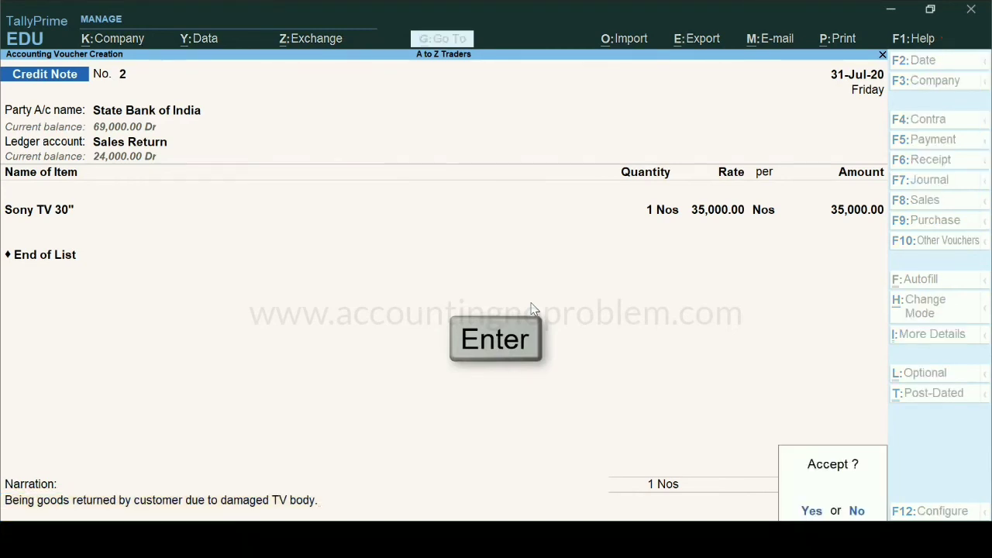
key(Return)
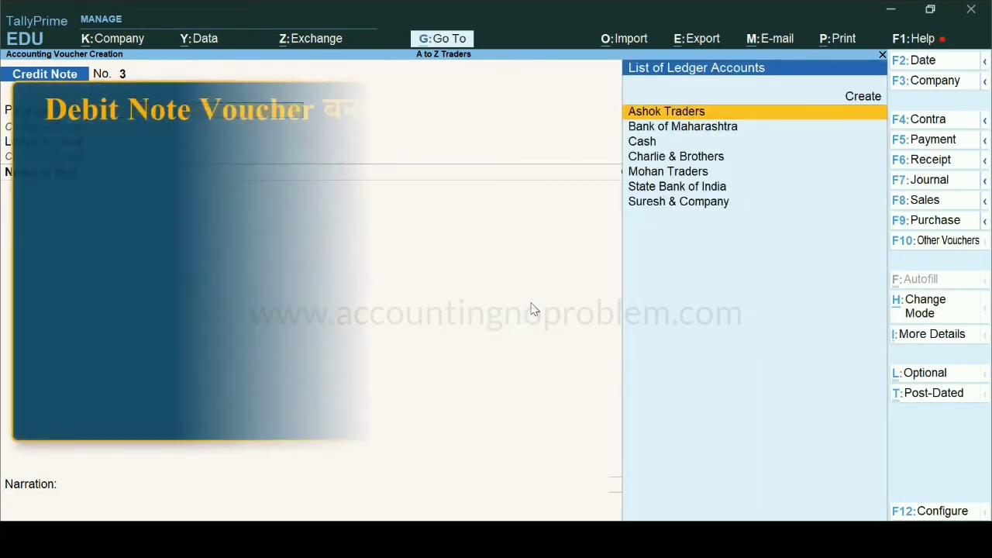